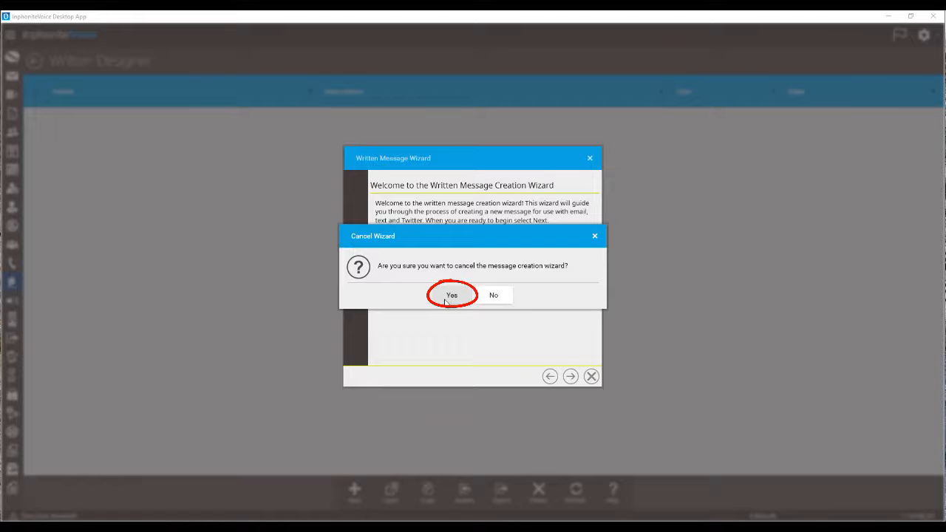
Cancel the message creation wizard and set the new written message's type to SMS Text Message.
left_click(446, 300)
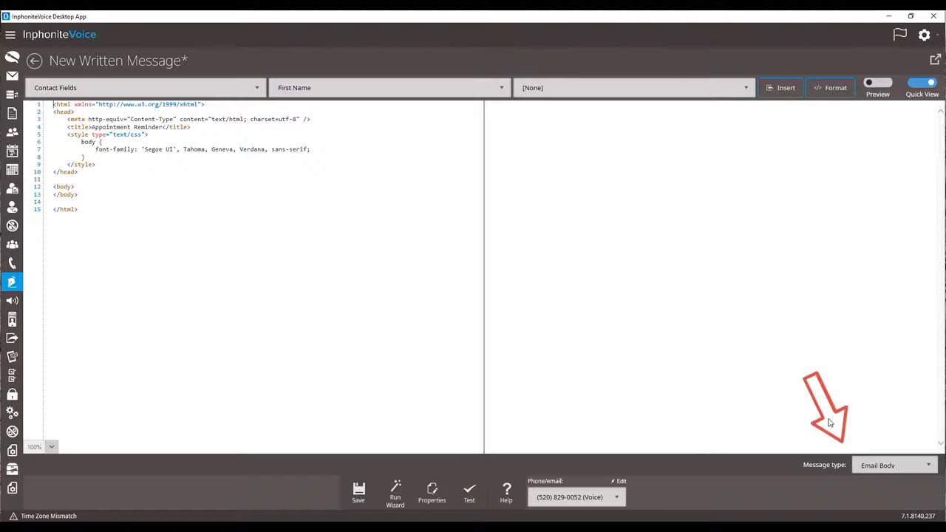
left_click(928, 464)
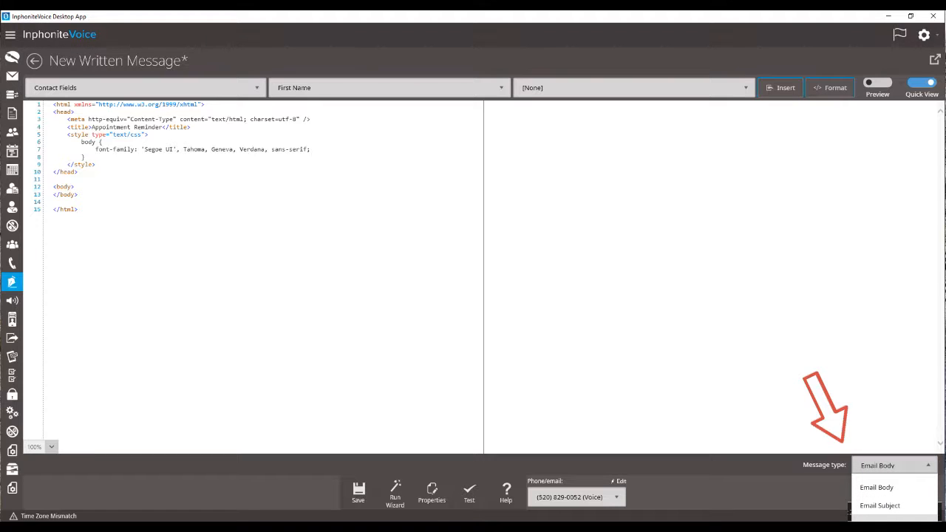
left_click(851, 517)
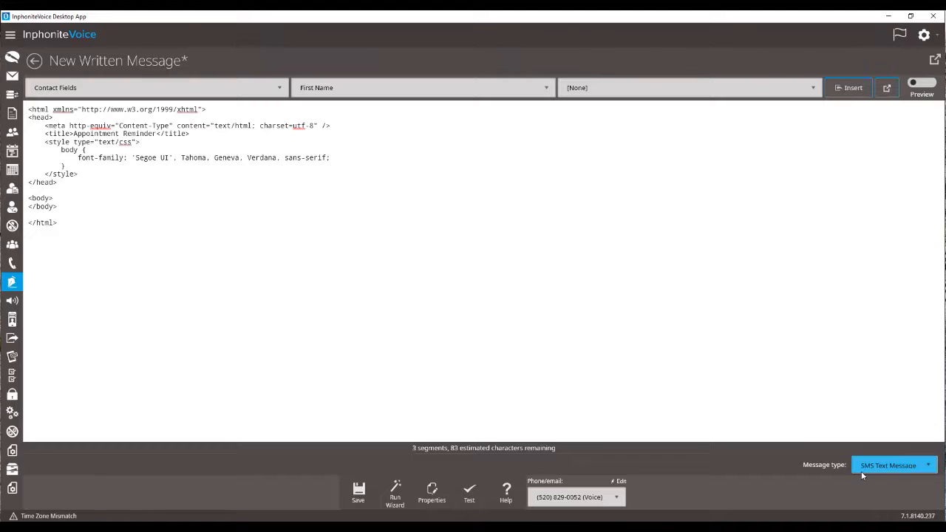
Replace the HTML template text with "Hello, would you like to take a brief survey regarding your recent visit to Acme Healthcare?".
left_click_drag(131, 211, 24, 104)
key("Delete")
type("Hello, would you like to take a brief survey regarding your recent visit to Acme Healthcare?")
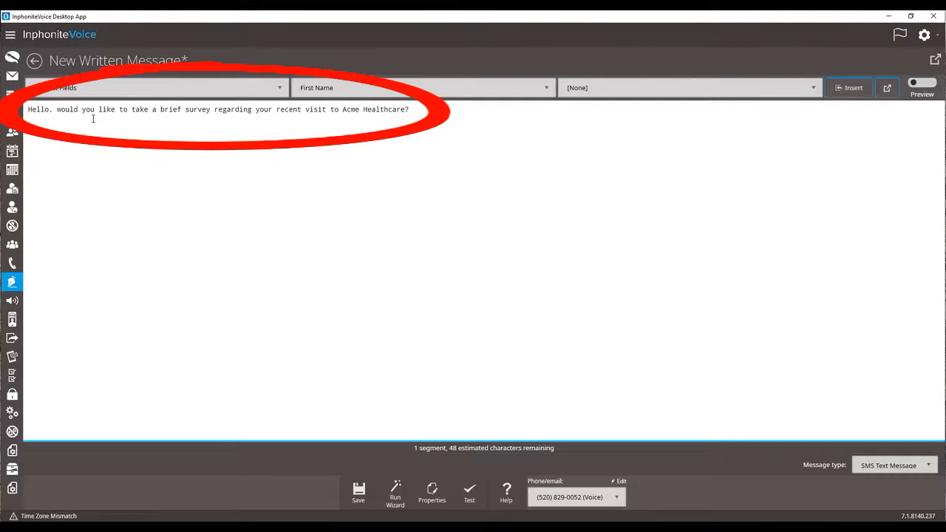
Insert the Meta Control variable Survey Pilot for Sample Survey at the end of the message text.
left_click(198, 89)
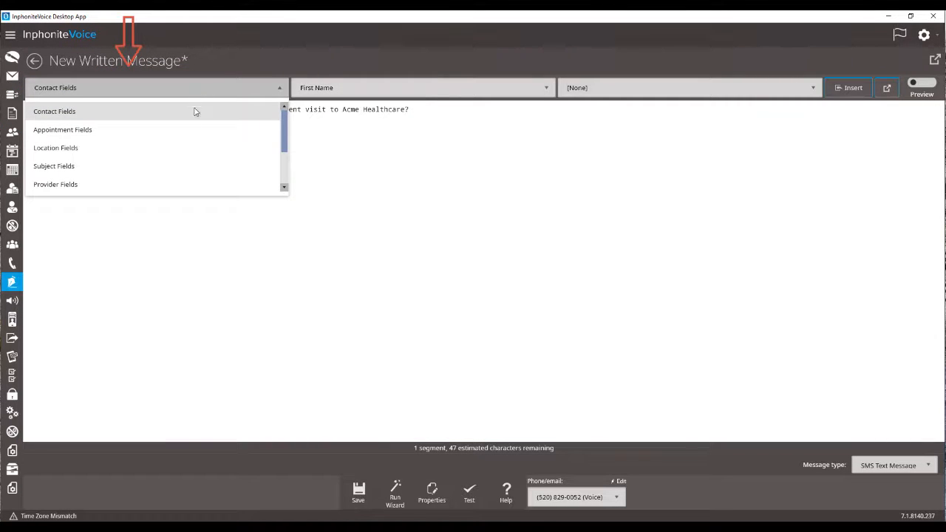
scroll(185, 155, "down", 3)
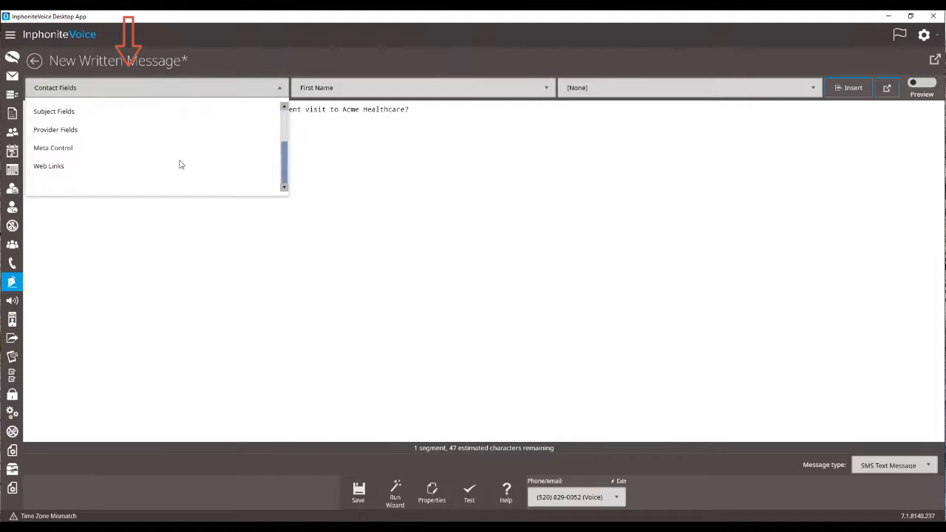
left_click(132, 149)
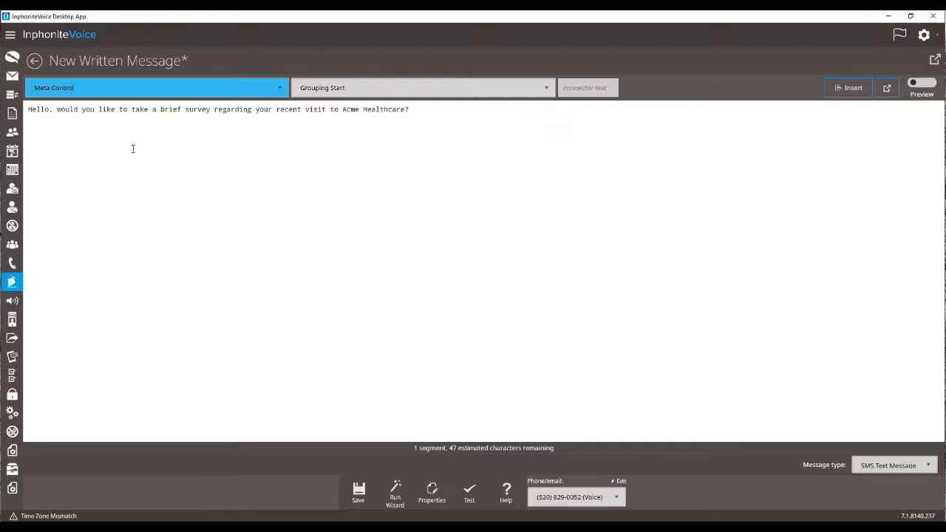
left_click(460, 91)
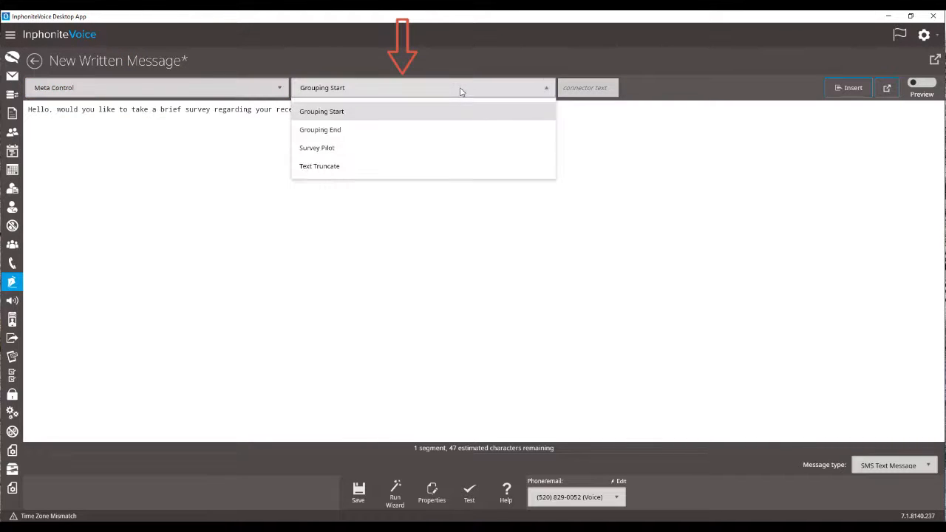
left_click(379, 147)
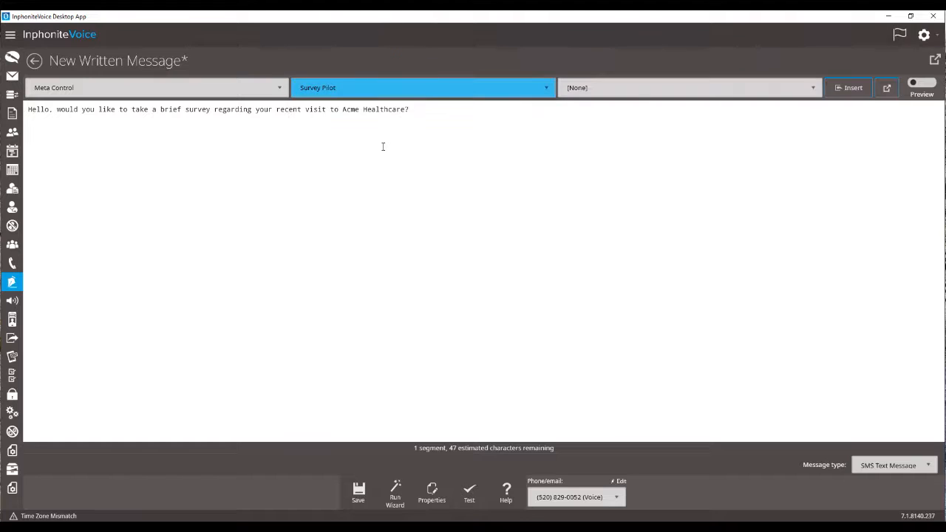
left_click(639, 93)
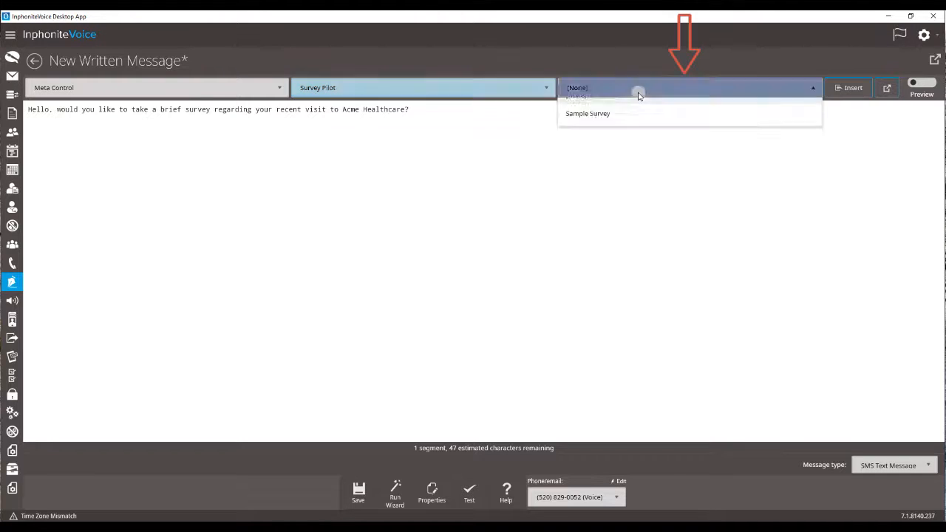
left_click(606, 130)
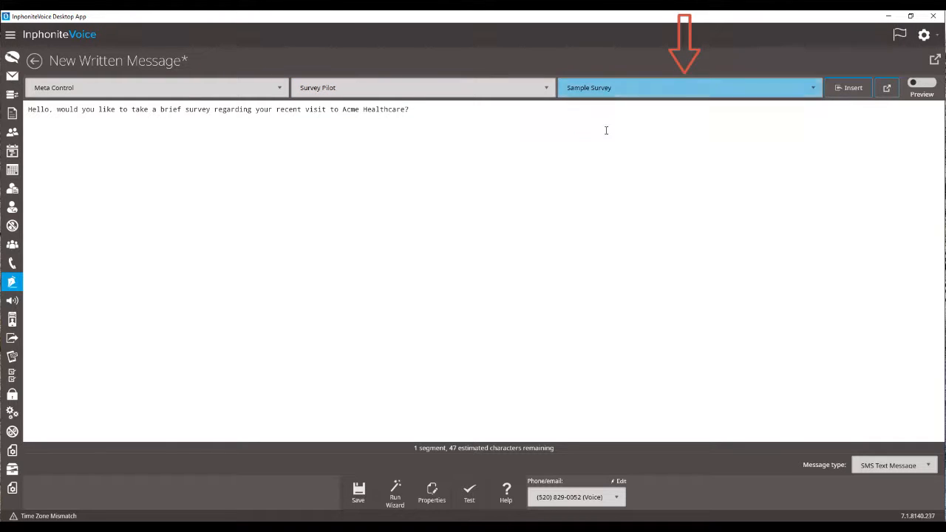
left_click(513, 111)
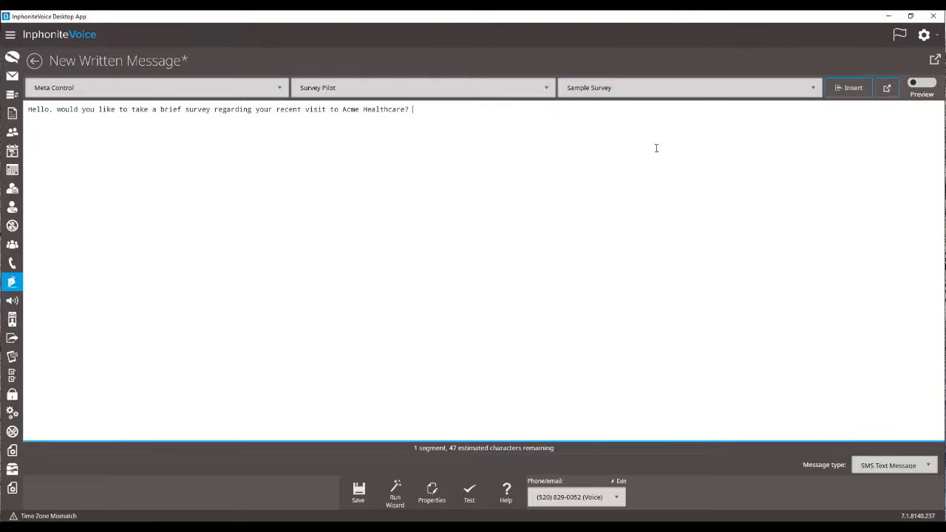
left_click(846, 89)
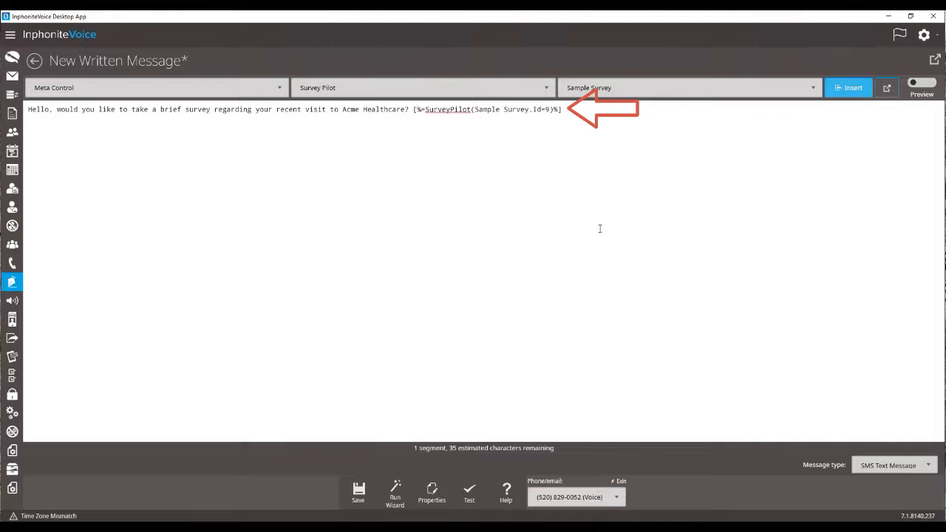
Save the written message under the name "Survey Text".
left_click(359, 491)
left_click(449, 206)
type("Survey Text")
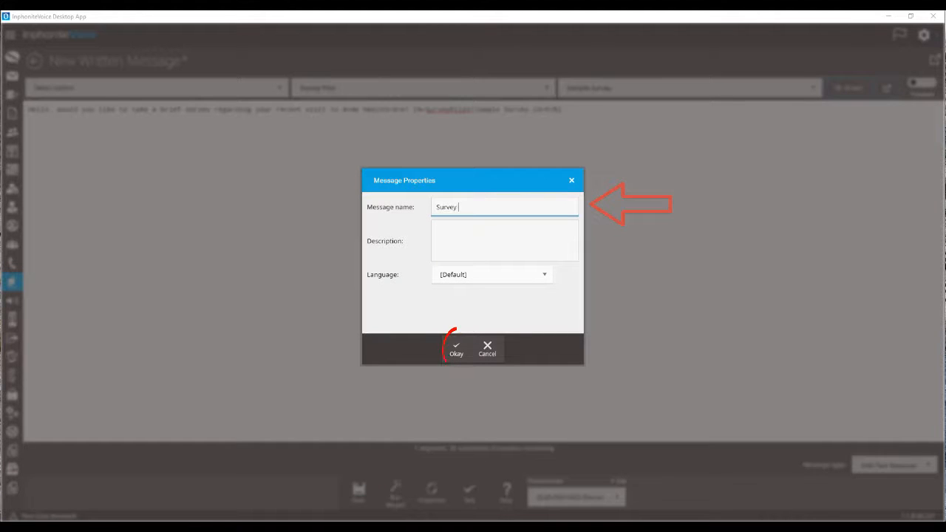
left_click(456, 351)
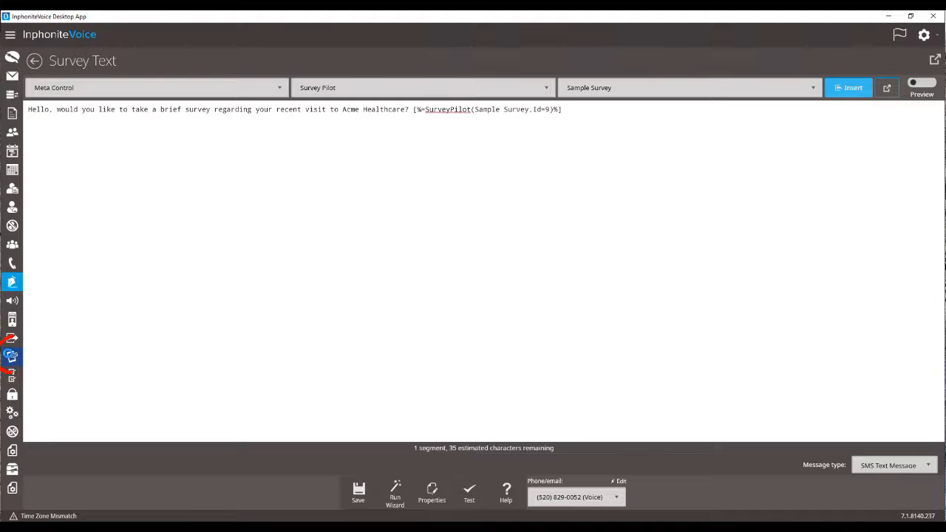
Create a new text application named "Text Response" with the wizard, using the Friendly Text Application type.
left_click(10, 356)
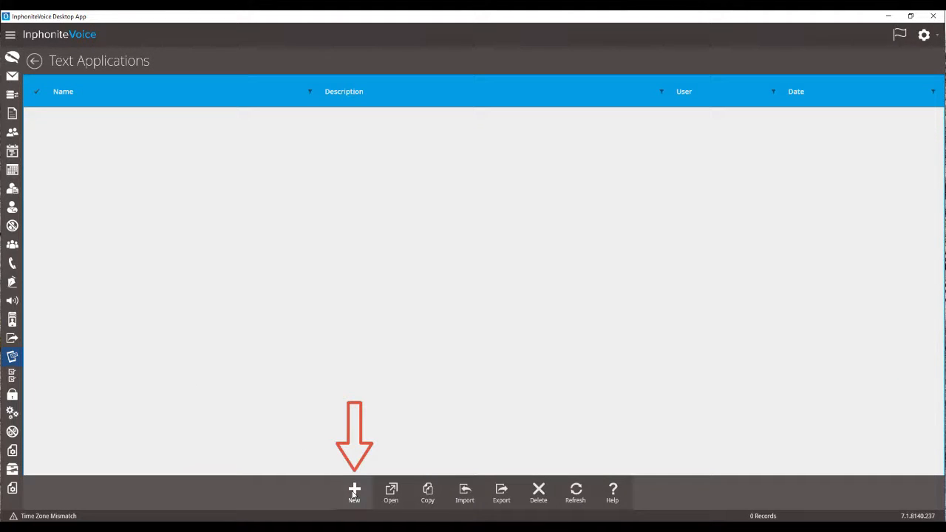
left_click(354, 492)
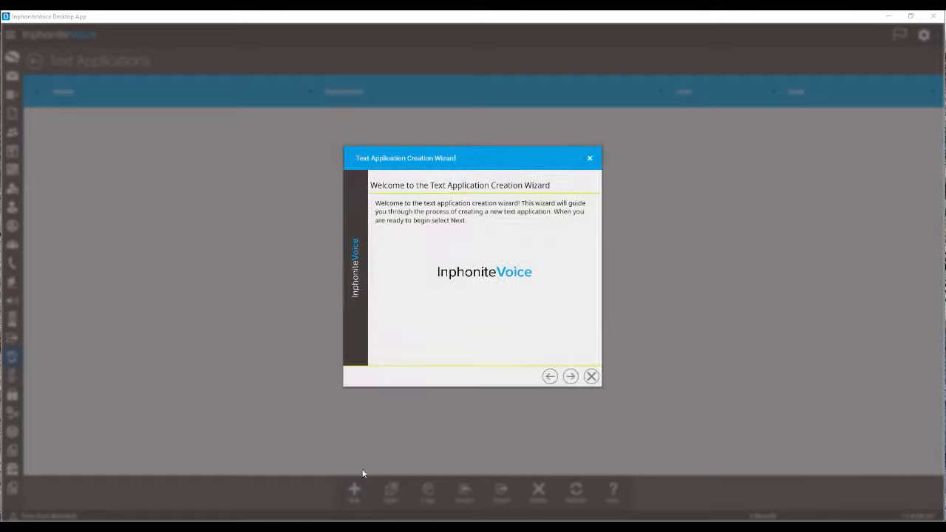
left_click(571, 376)
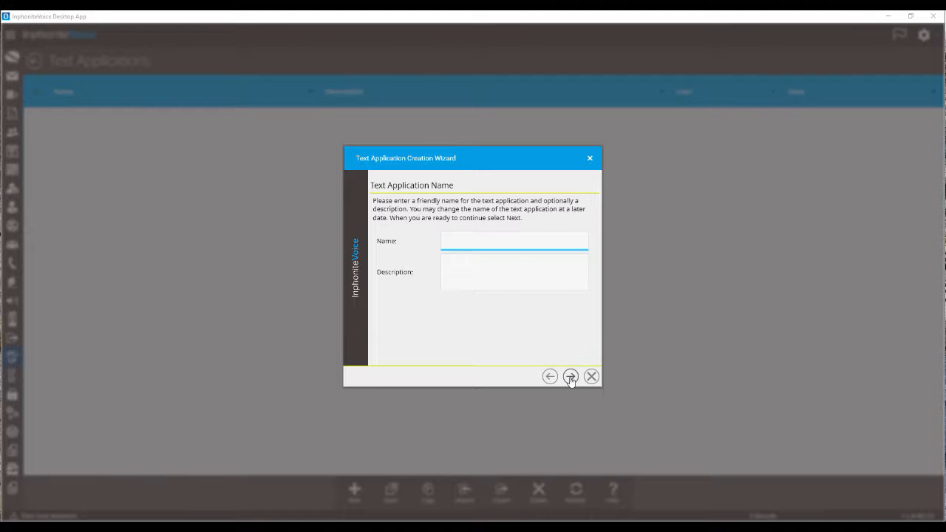
type("Text REsp")
key("BackSpace")
key("BackSpace")
key("BackSpace")
type("esponse")
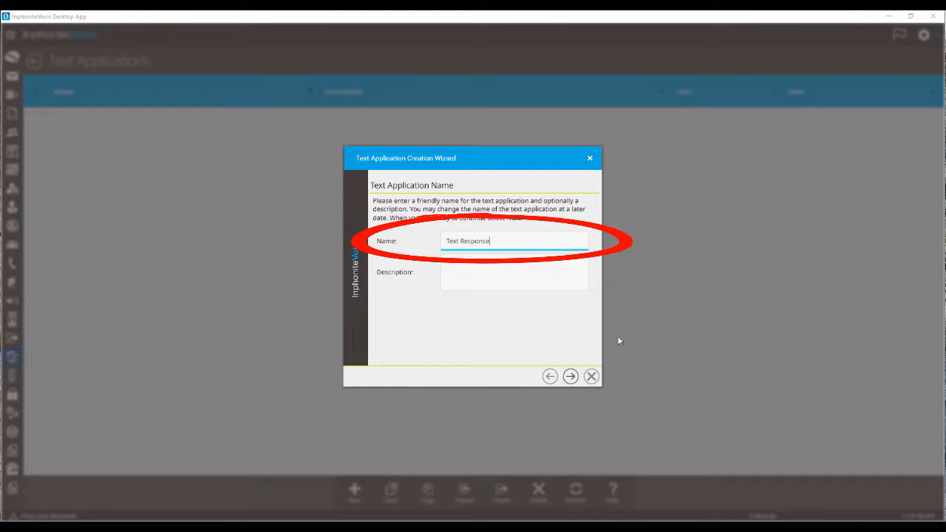
left_click(570, 377)
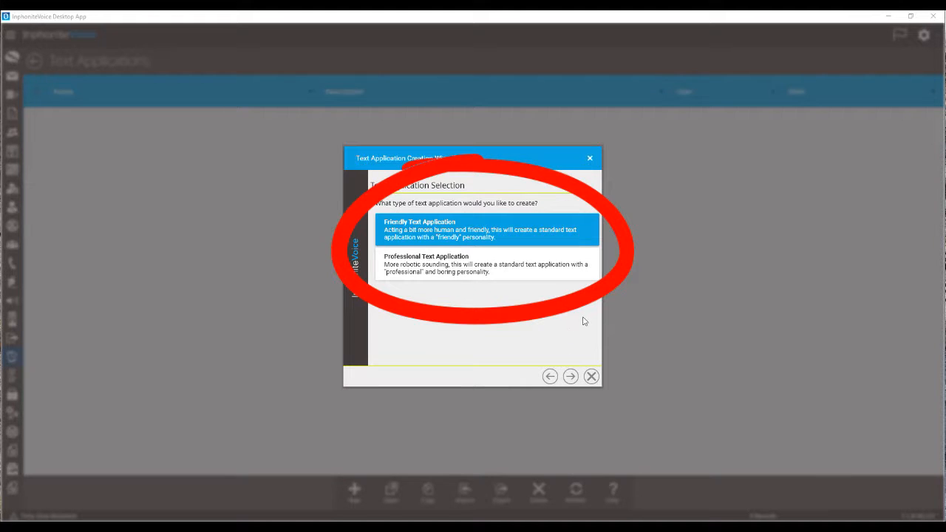
left_click(569, 378)
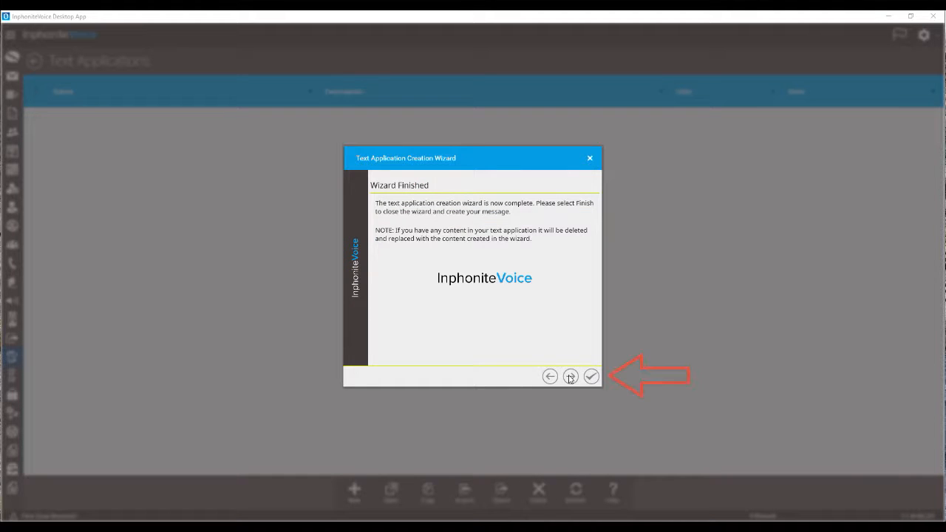
left_click(591, 377)
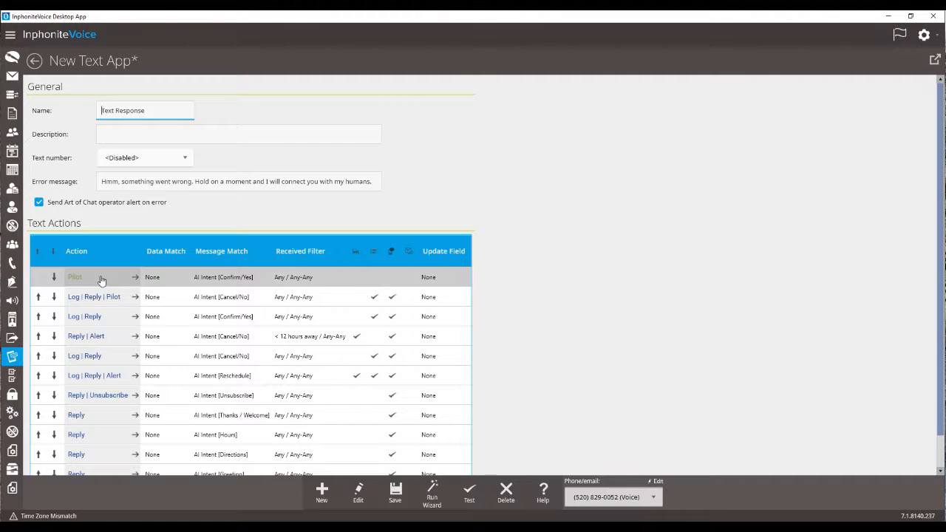
Review the match filters and actions of the Pilot text action for the Confirm/Yes intent, keeping its settings.
scroll(101, 281, "down", 1)
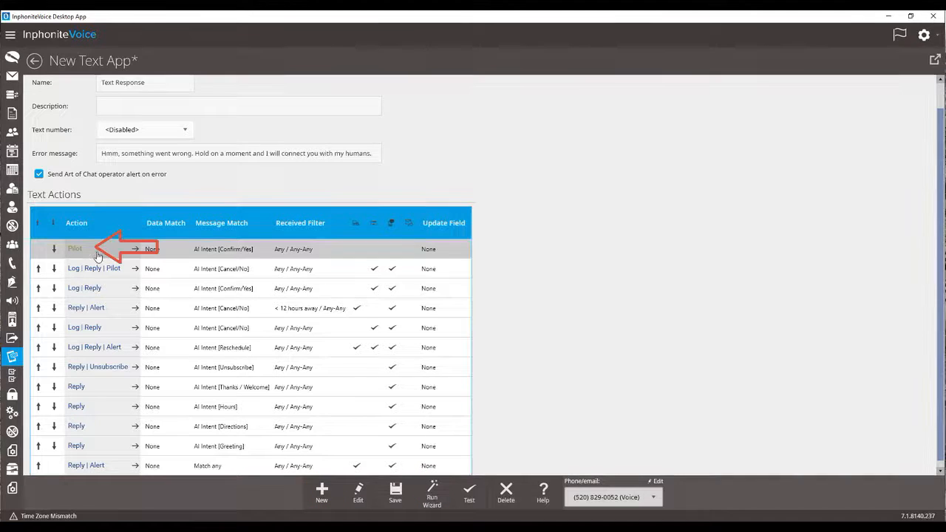
double_click(96, 251)
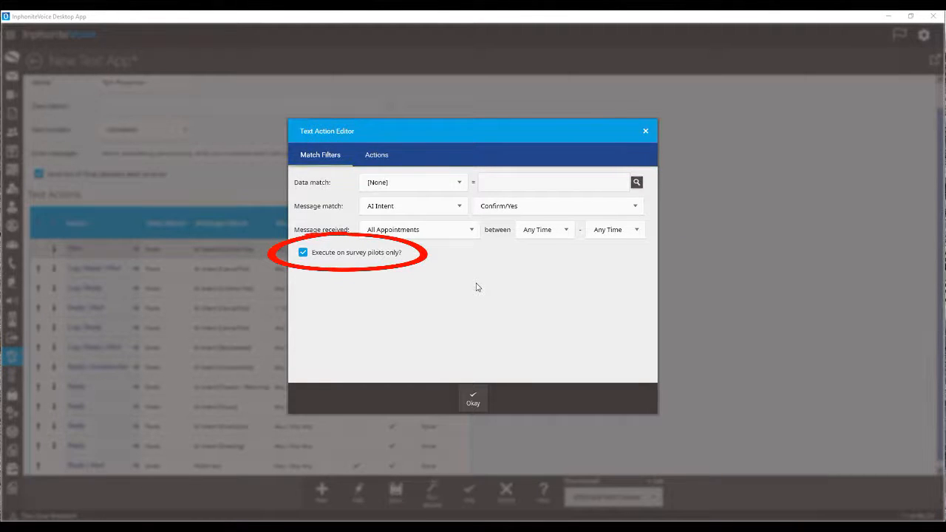
left_click(379, 156)
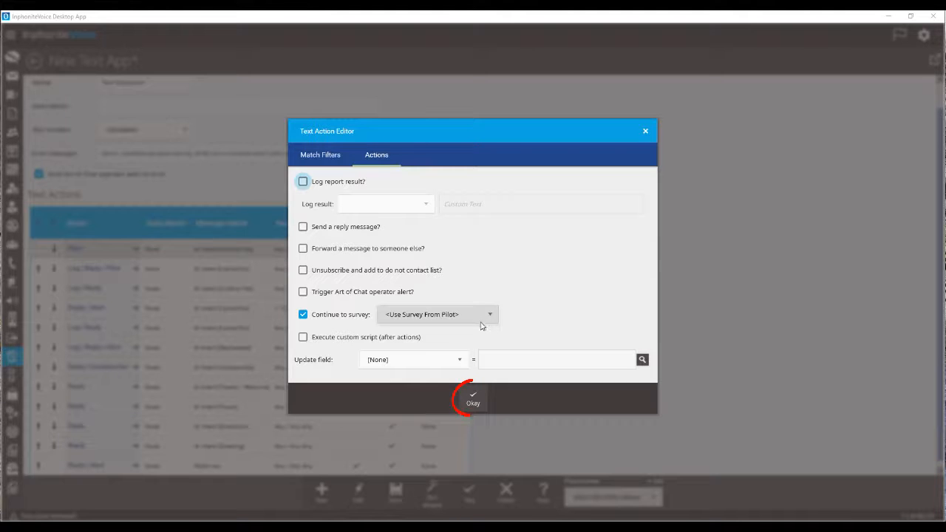
left_click(472, 399)
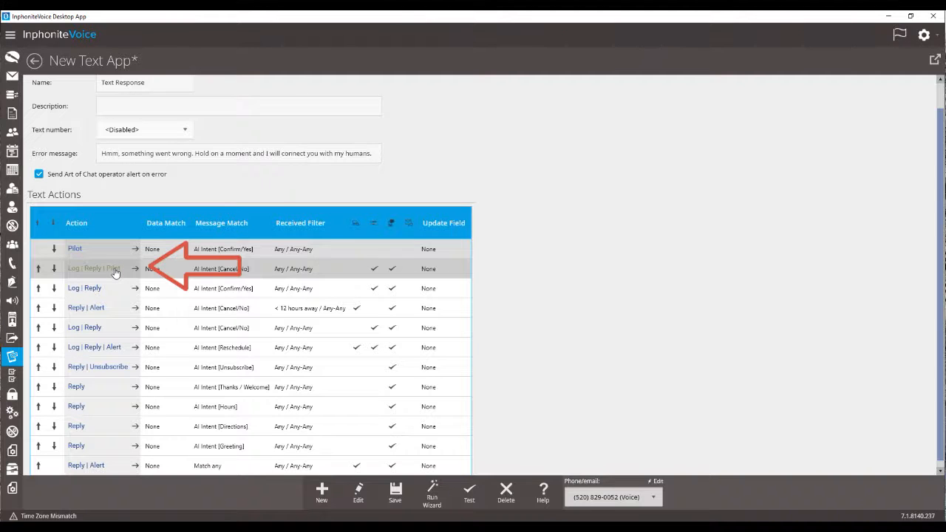
Review the match filters, actions and reply message of the Log | Reply | Pilot action for the Cancel/No intent.
double_click(115, 271)
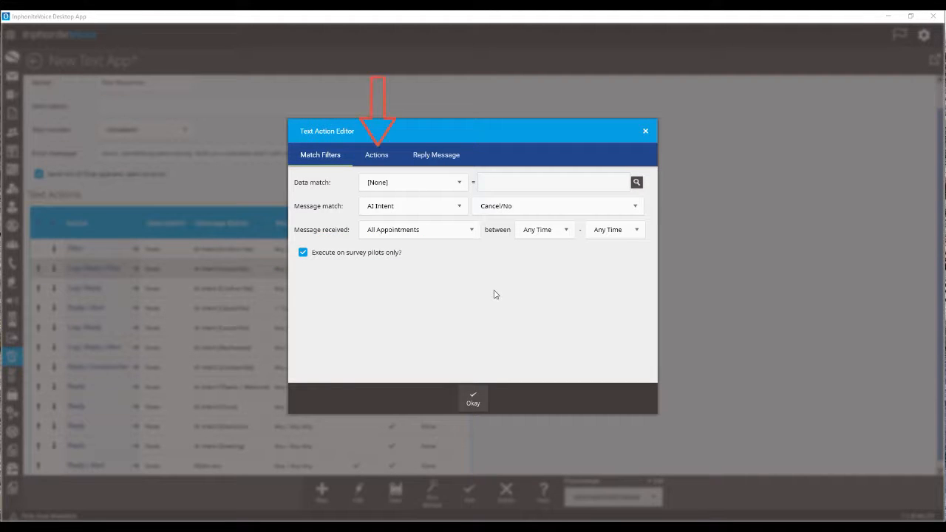
left_click(376, 155)
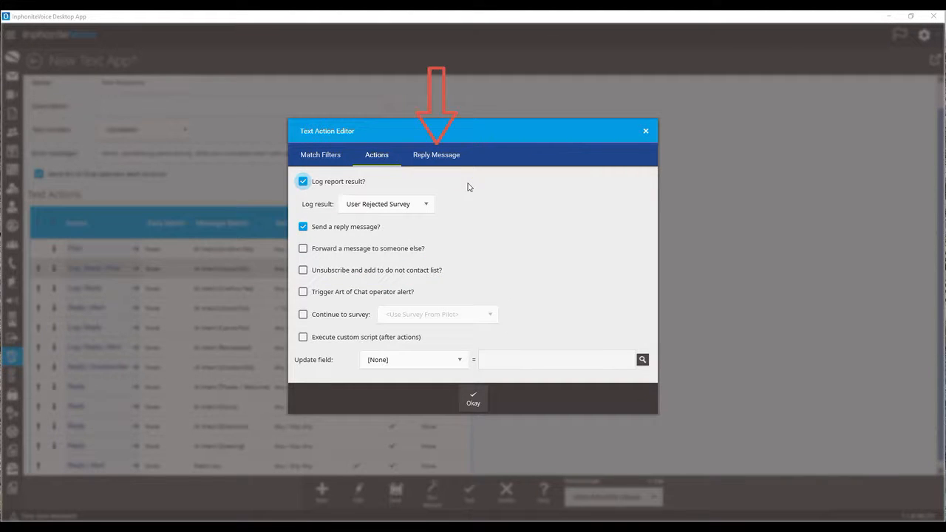
left_click(445, 155)
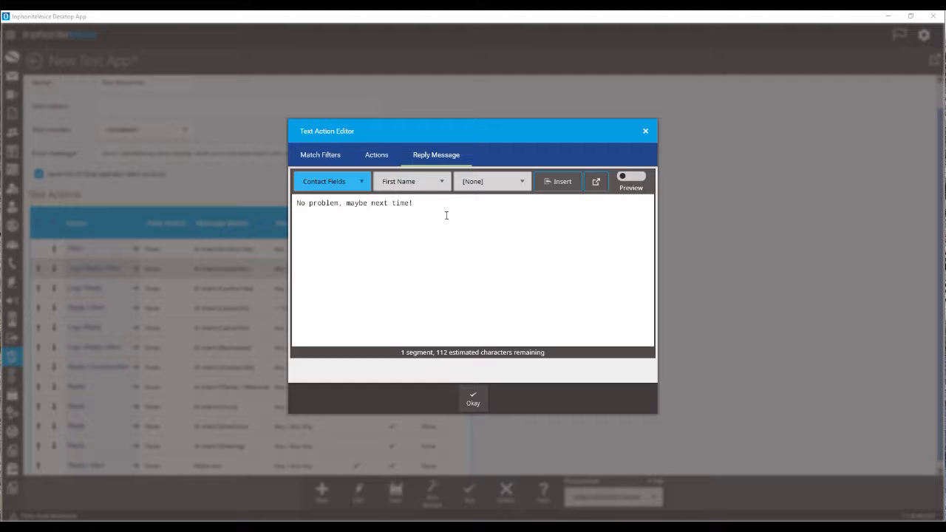
left_click(473, 401)
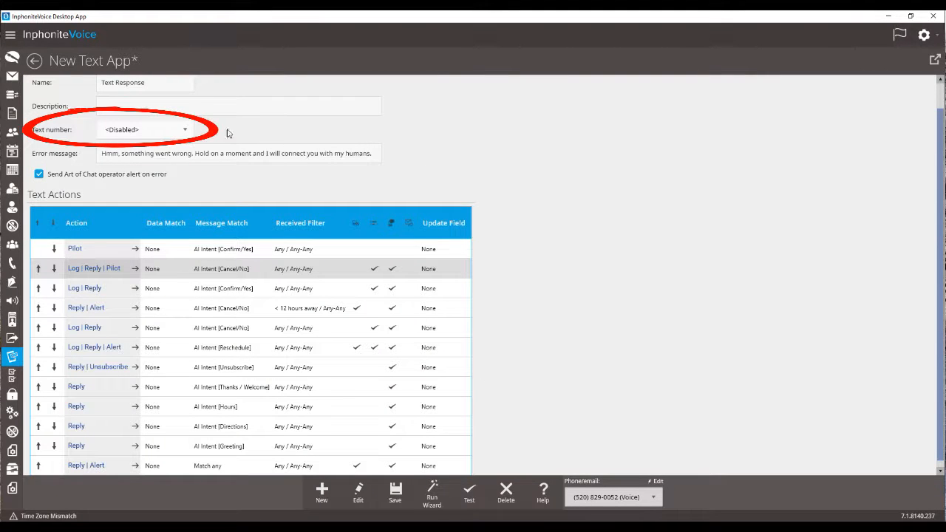
Assign the available phone number as the application's text number and save the text application.
left_click(184, 131)
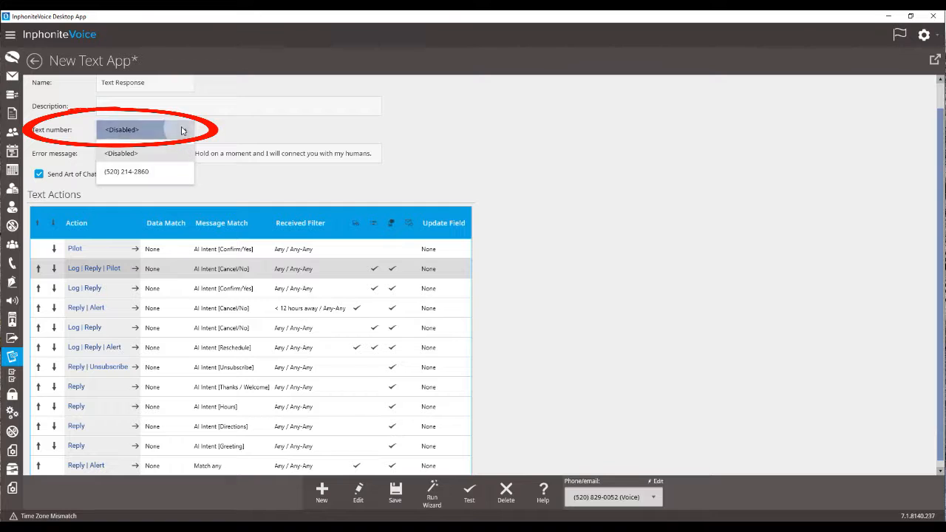
left_click(157, 181)
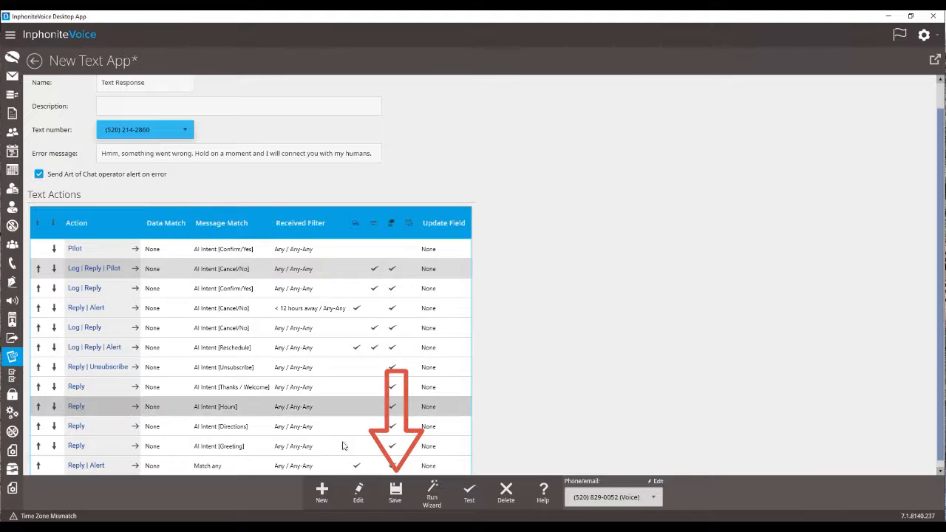
left_click(395, 504)
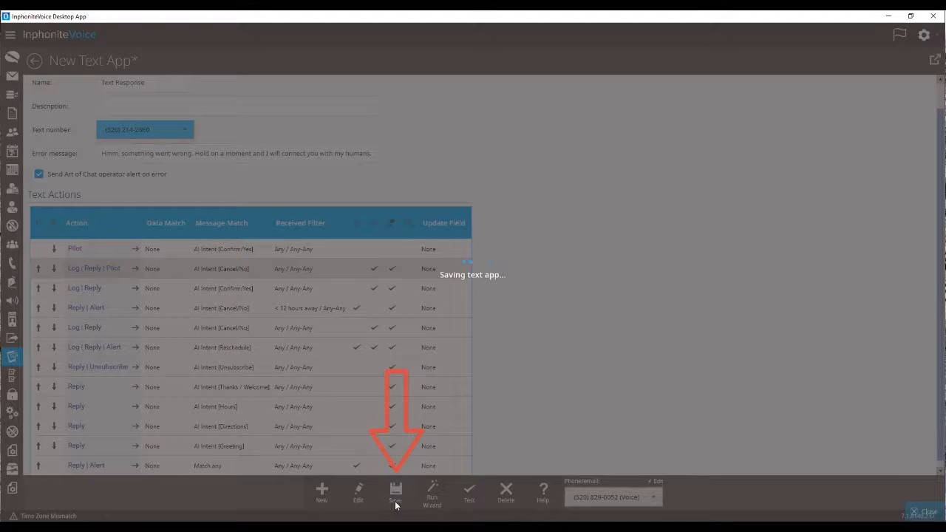